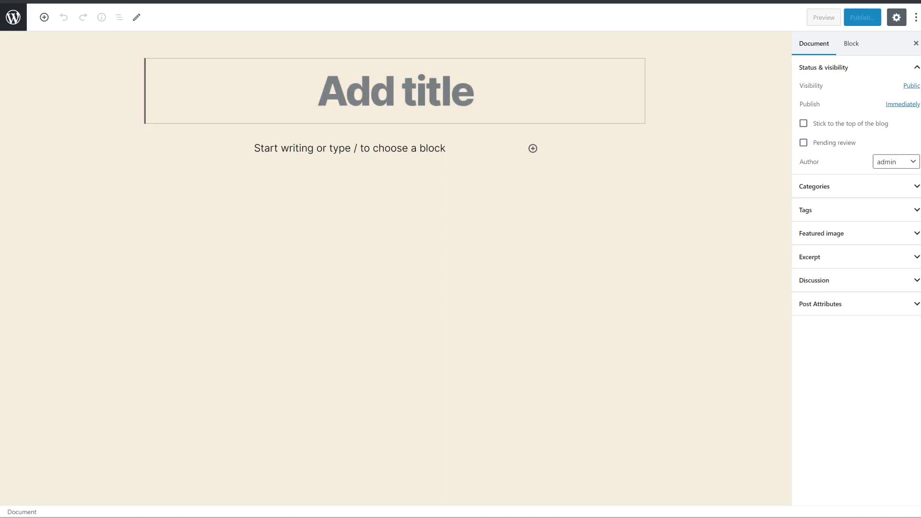
- Place the cursor in the empty paragraph block
click(249, 149)
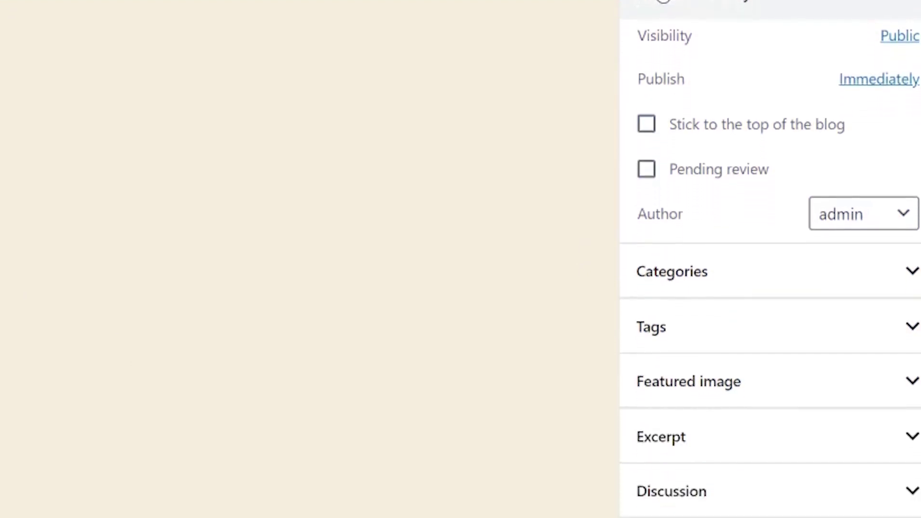
- Show the Block tab in the sidebar and select the empty paragraph block
click(759, 35)
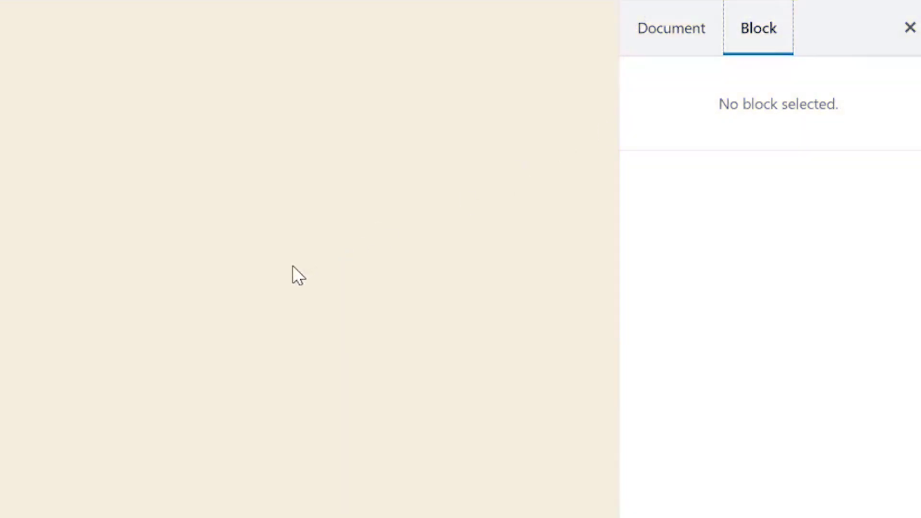
click(248, 148)
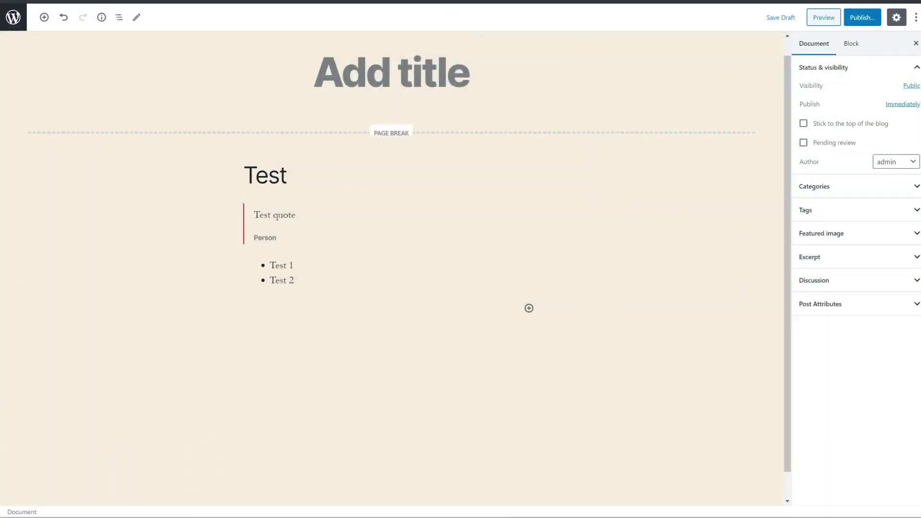
click(294, 280)
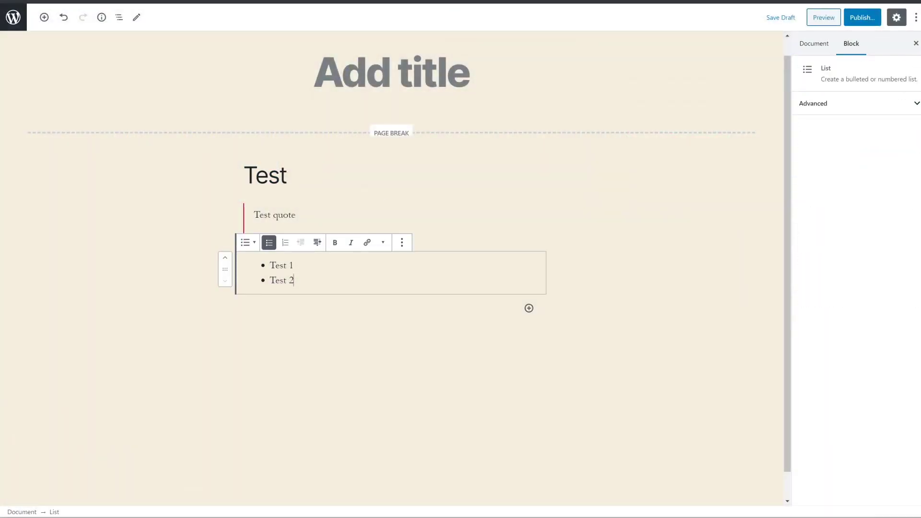
drag(293, 280, 302, 184)
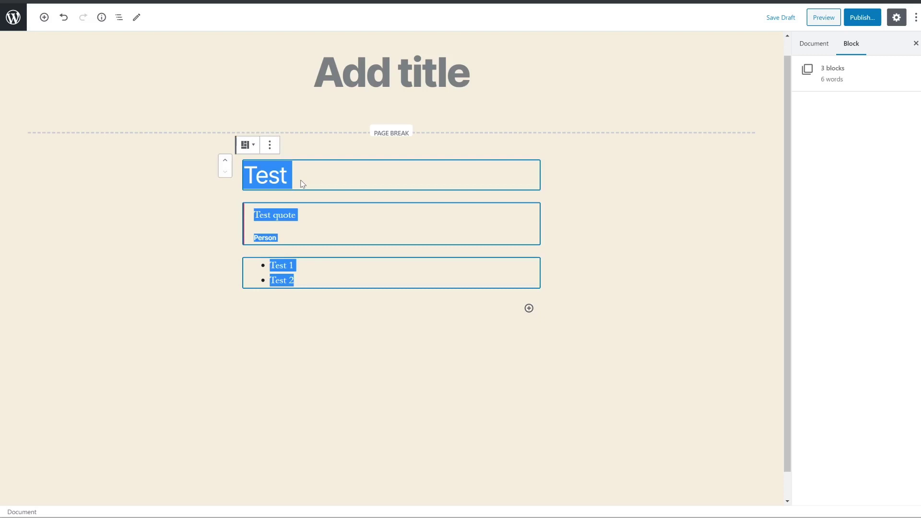
click(270, 146)
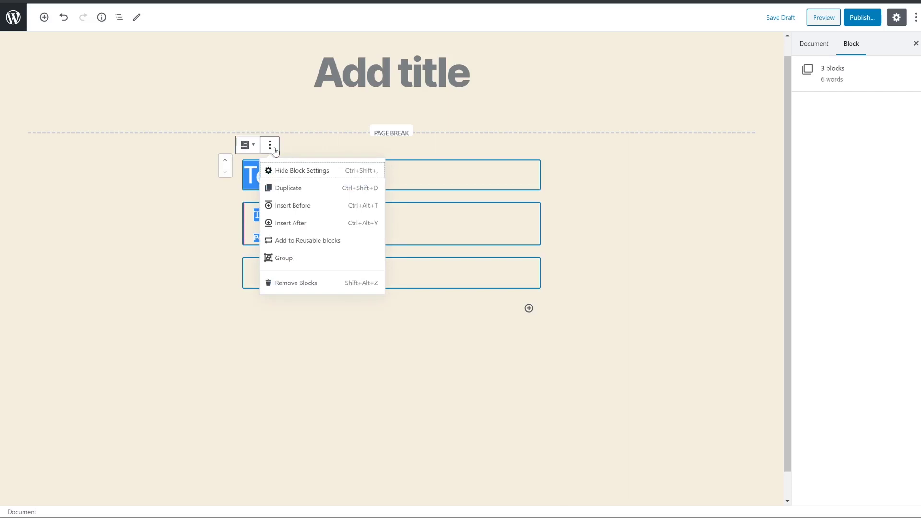
click(284, 258)
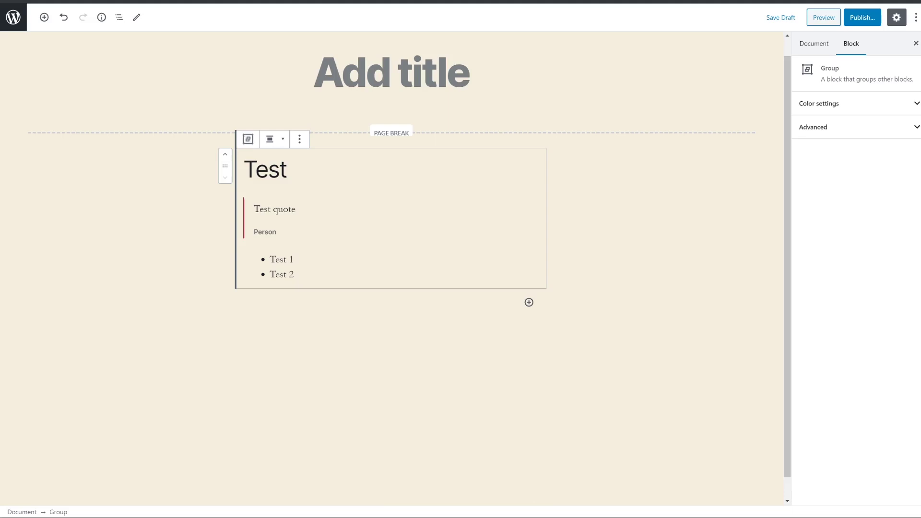
click(298, 145)
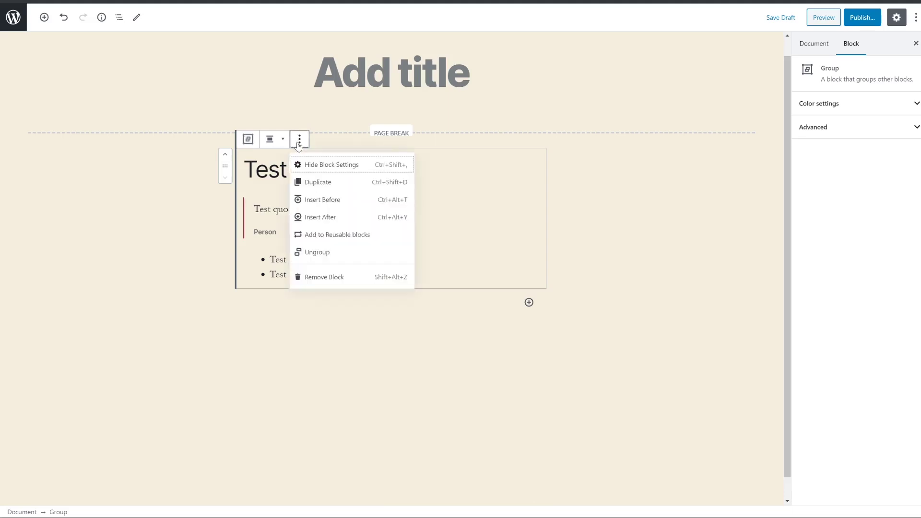
click(318, 252)
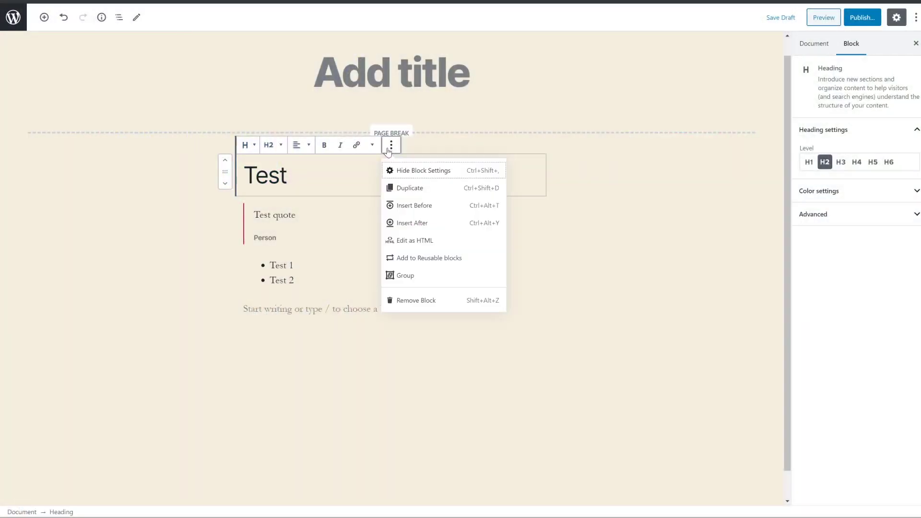
- Add the Test heading to Reusable blocks and expand the Reusable category to see it
click(403, 264)
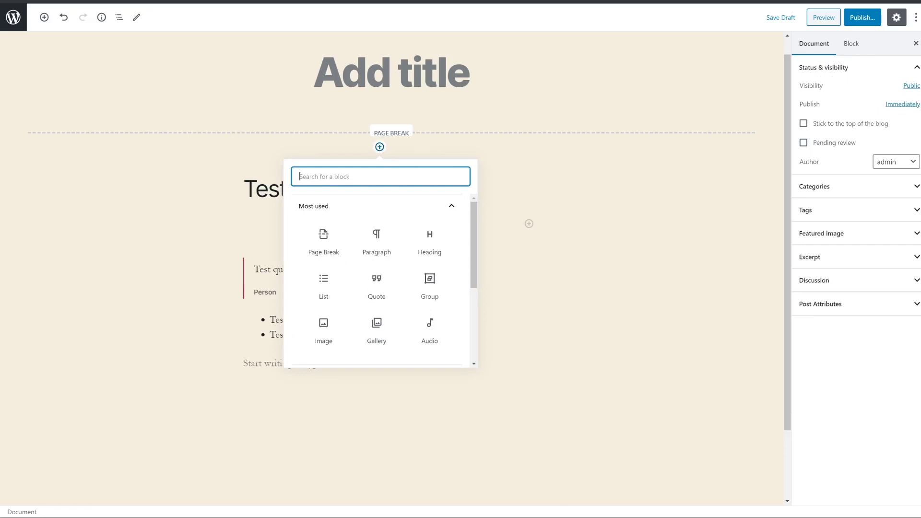
scroll(385, 221, down, 3)
click(365, 349)
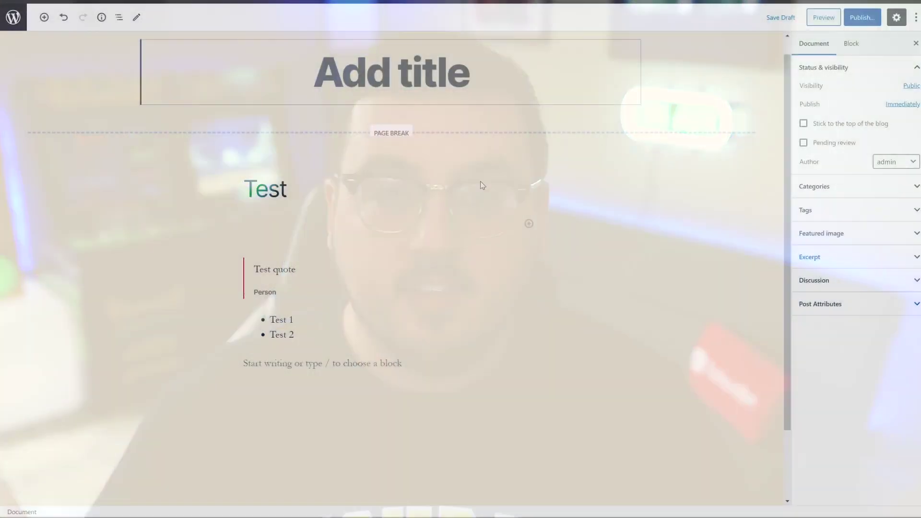
- Enter the post title 'This is the title block' and return to the end of the content paragraph
text(This is the title b)
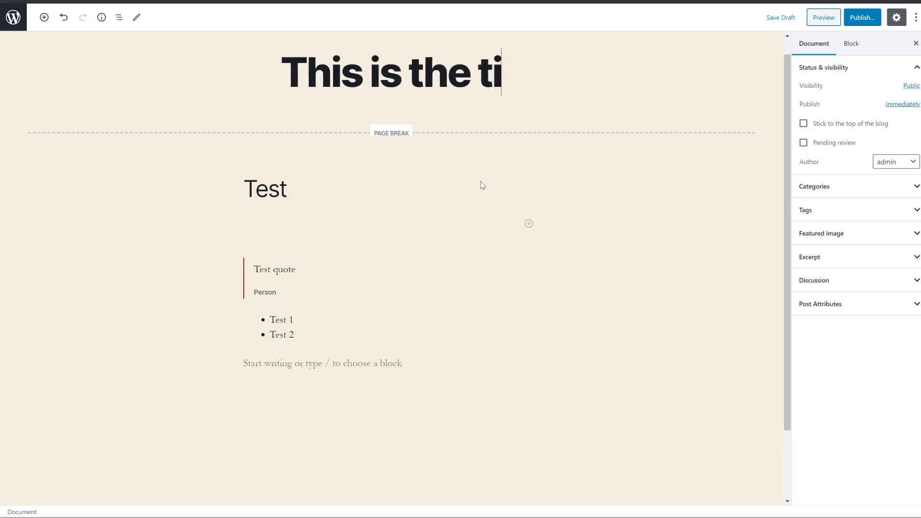
text(lock)
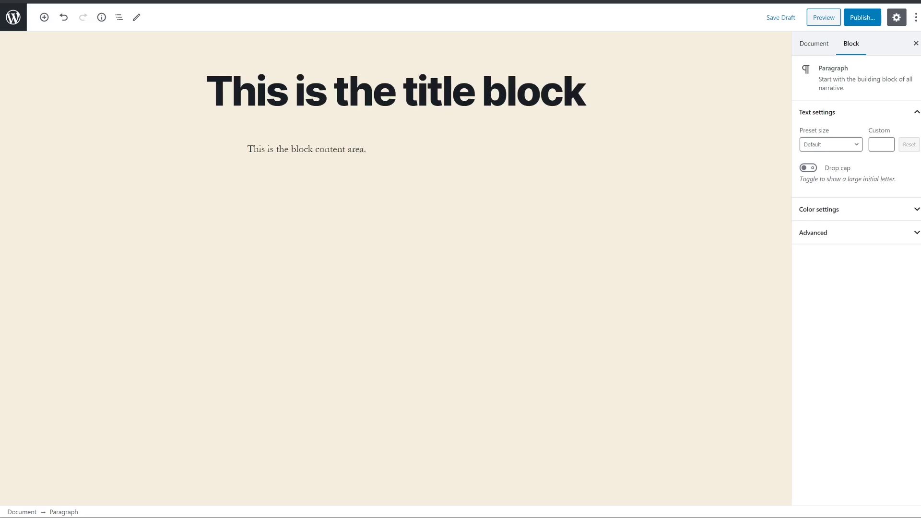
click(366, 149)
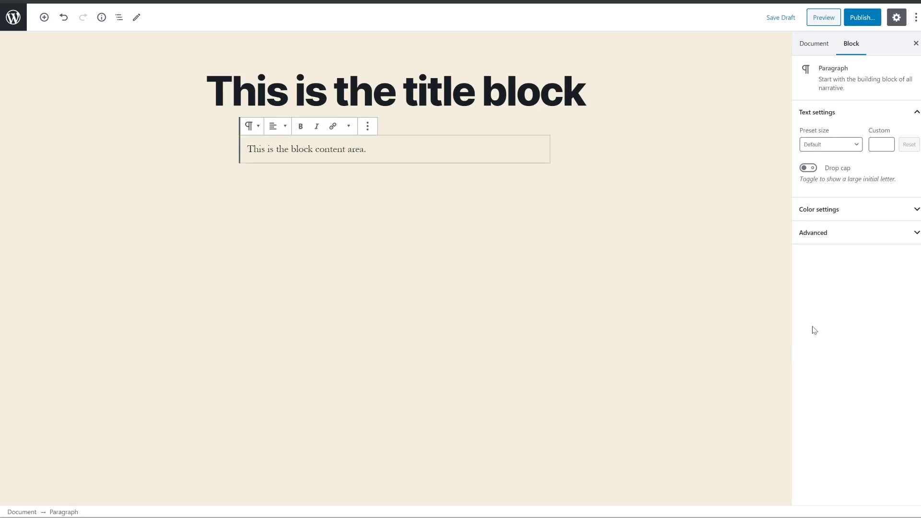
- Add new paragraph blocks below the content paragraph, finishing with 'And one more.'
key(Return)
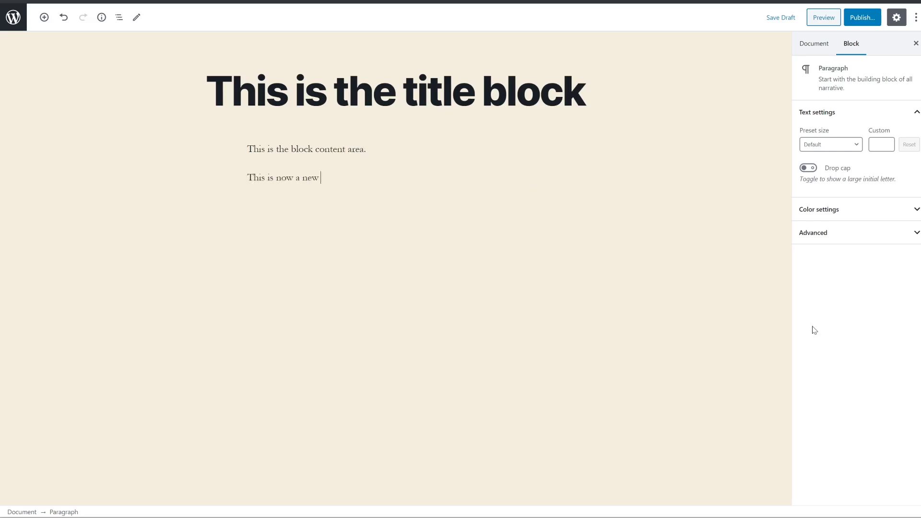
text(one more.)
click(384, 191)
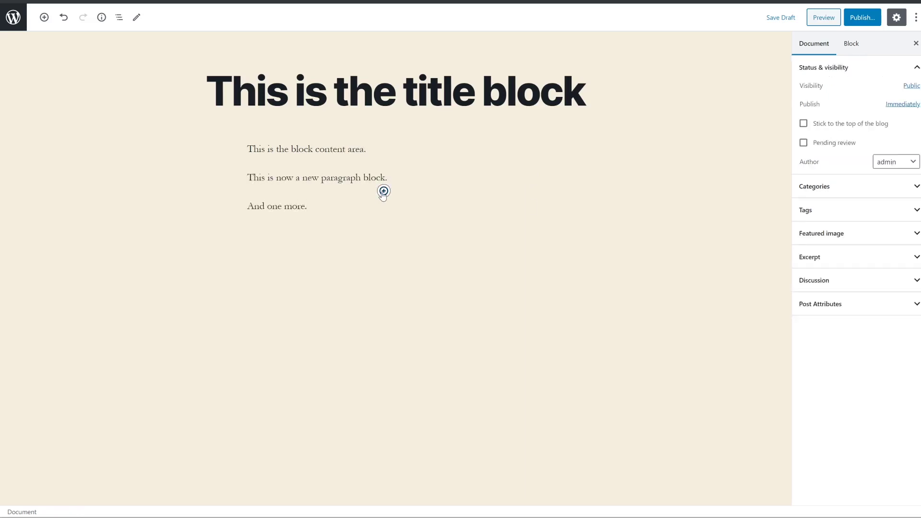
- In the in-between inserter, expand the Common Blocks, Formatting, Layout Elements and Widgets categories
click(384, 191)
scroll(381, 288, down, 5)
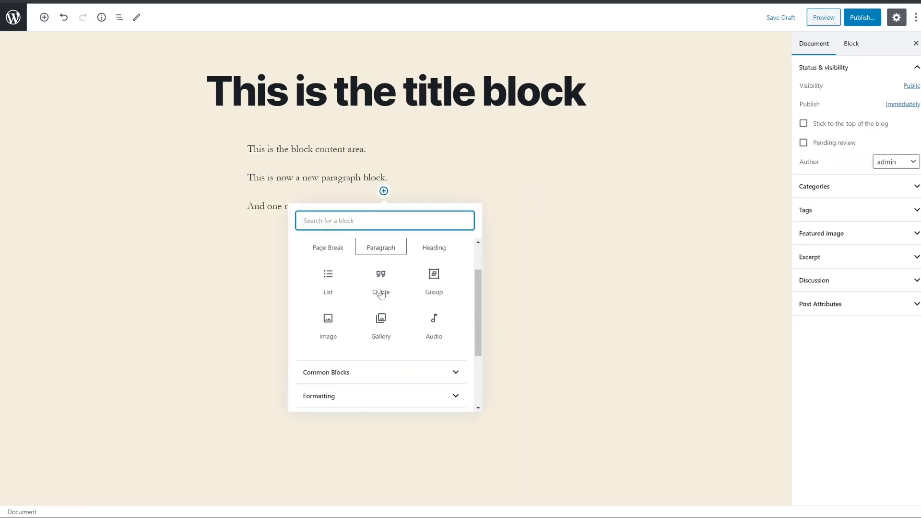
click(380, 285)
scroll(380, 286, down, 4)
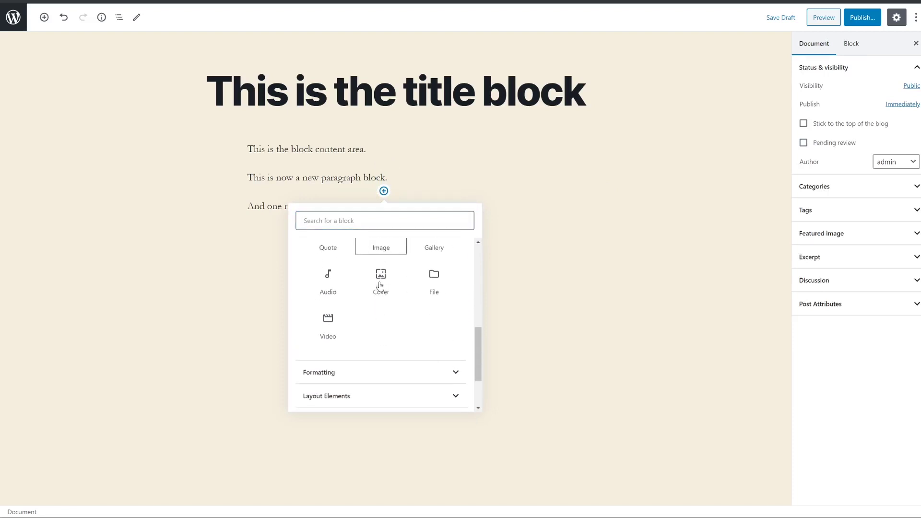
click(379, 292)
scroll(380, 293, down, 1)
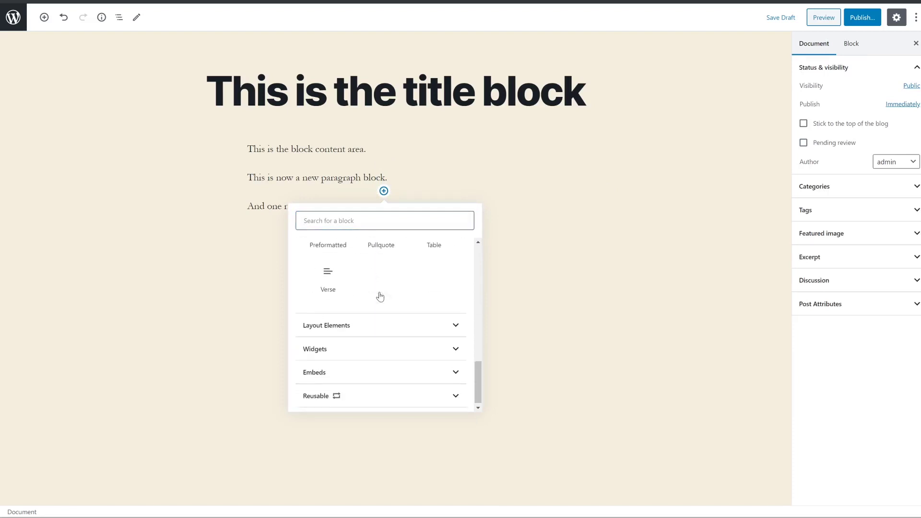
click(377, 321)
scroll(375, 336, down, 1)
click(370, 355)
scroll(379, 346, down, 2)
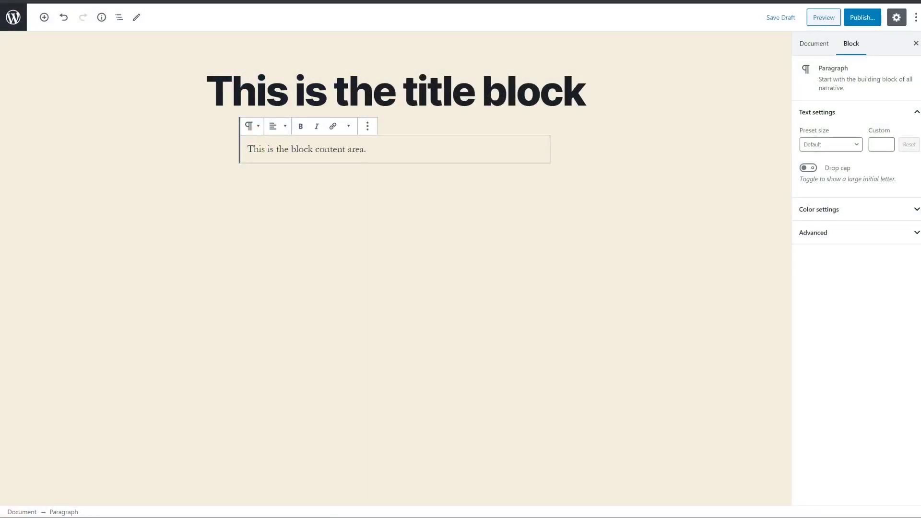
- Show the post's word and block counts with the Info button
click(101, 18)
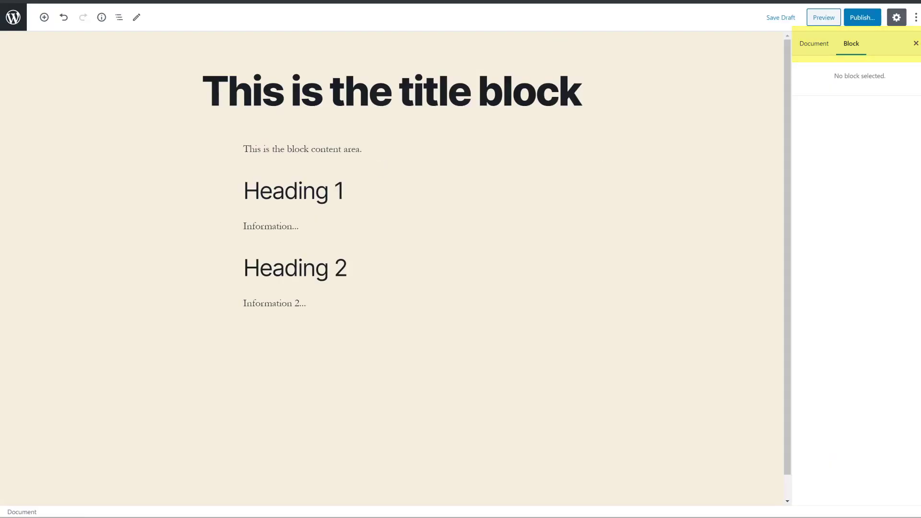
- Select a paragraph and expand its Color settings and Advanced CSS class panels
click(302, 149)
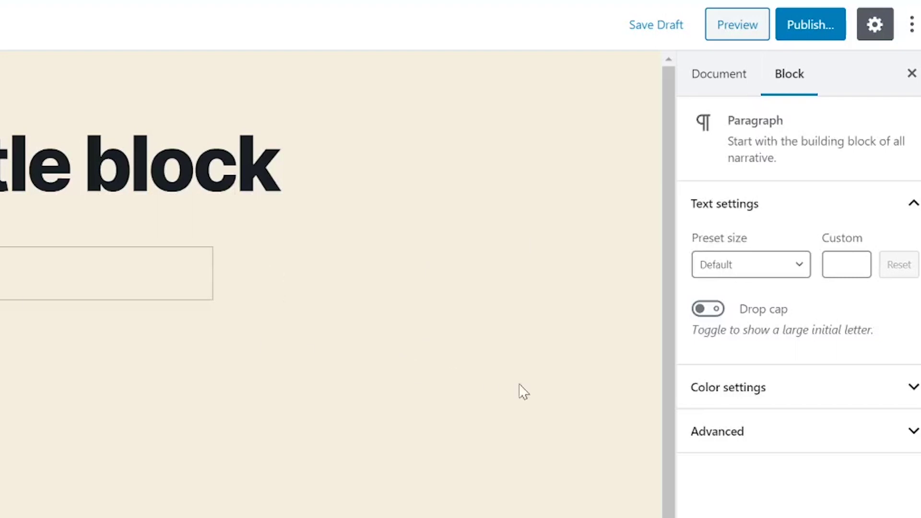
click(845, 399)
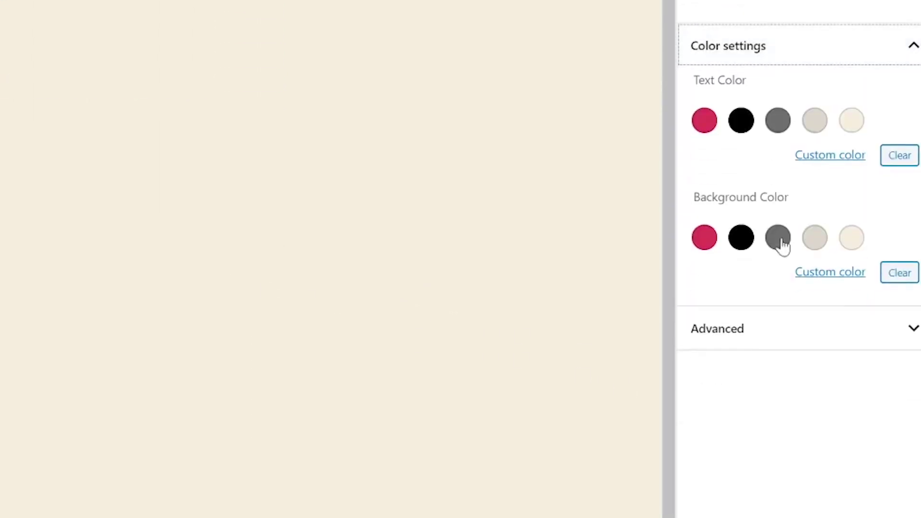
click(783, 338)
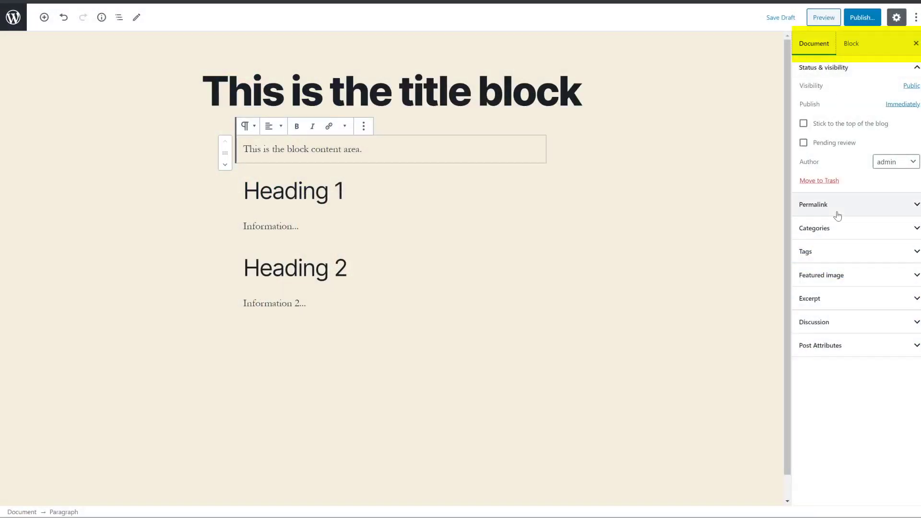
click(837, 205)
click(887, 264)
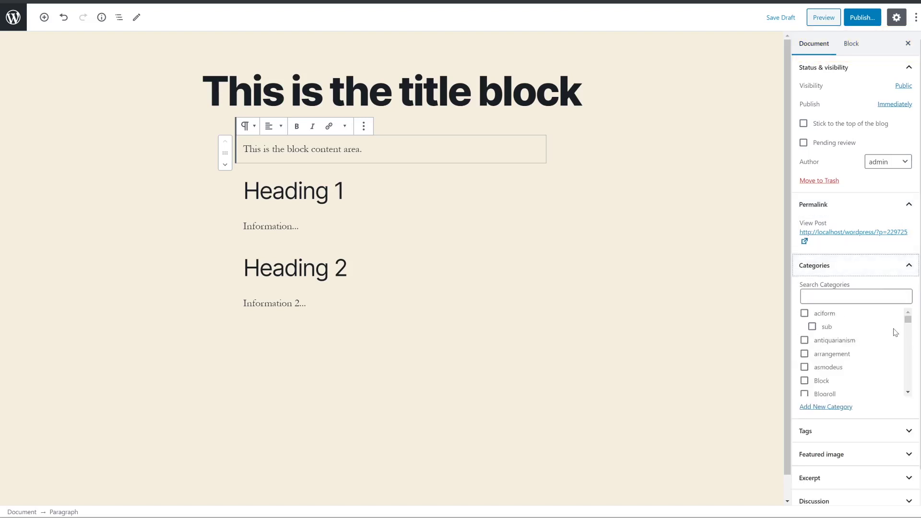
scroll(893, 336, down, 3)
click(887, 432)
scroll(903, 430, down, 2)
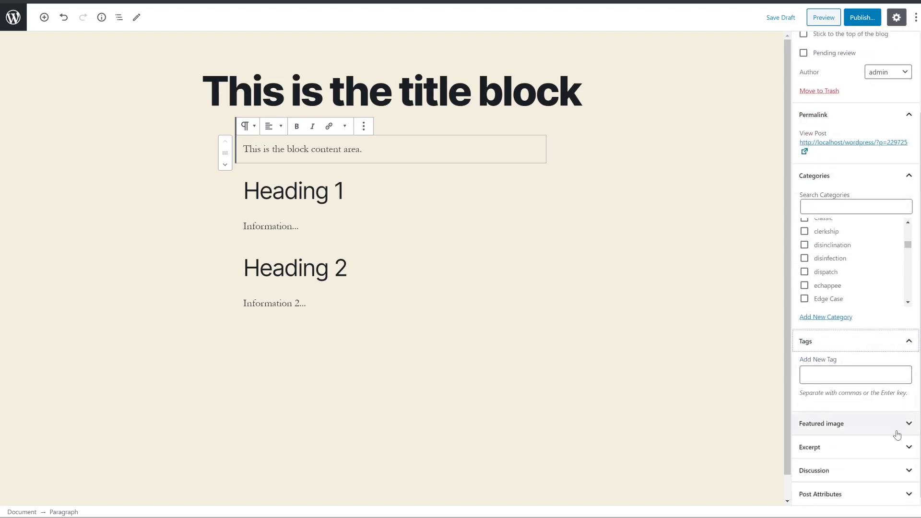
click(896, 431)
scroll(898, 432, down, 1)
click(904, 446)
scroll(905, 451, down, 2)
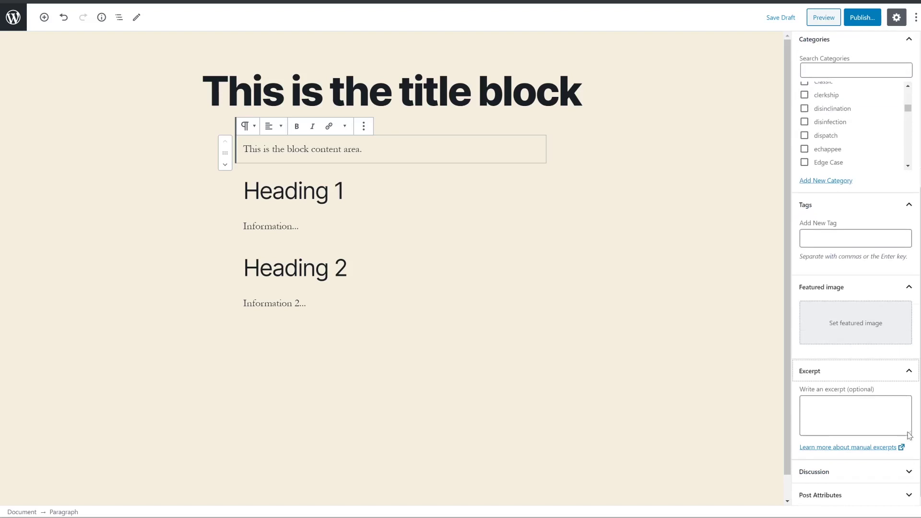
click(906, 469)
scroll(907, 446, down, 1)
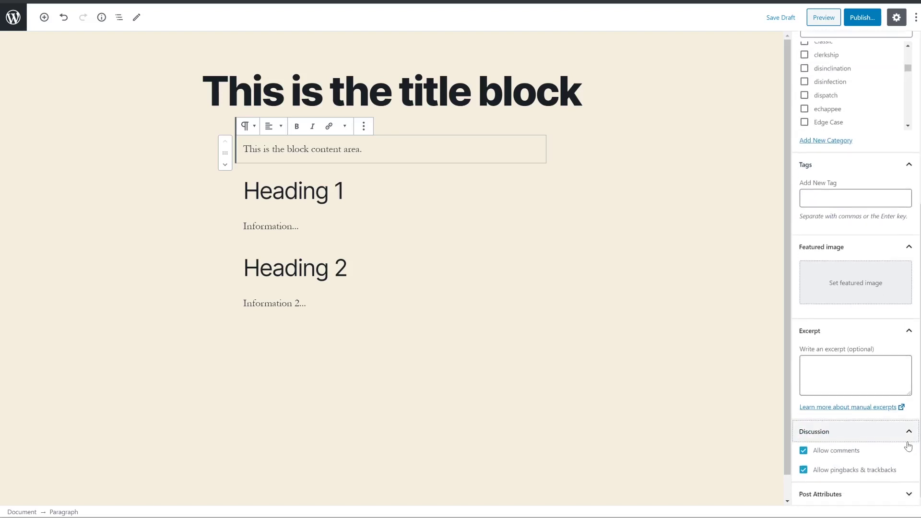
click(902, 493)
scroll(907, 480, down, 1)
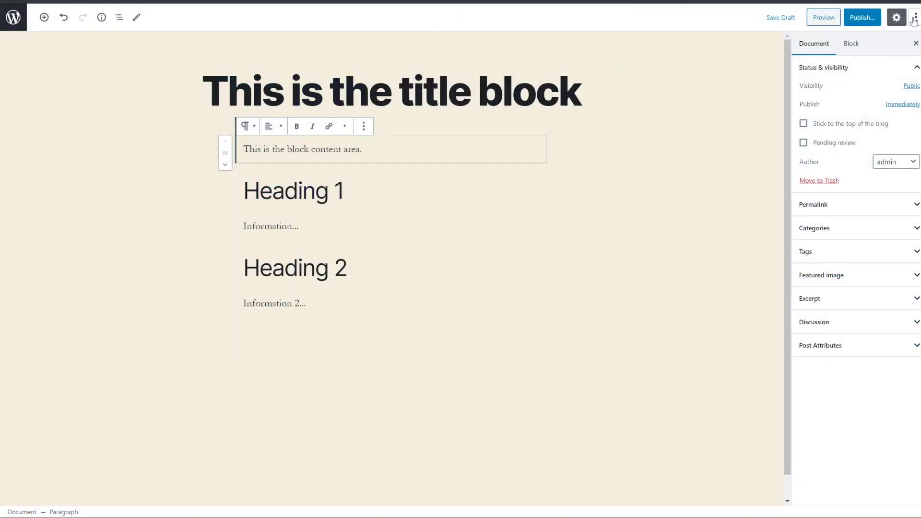
- Toggle Top toolbar mode on and off several times from the Options menu
click(916, 18)
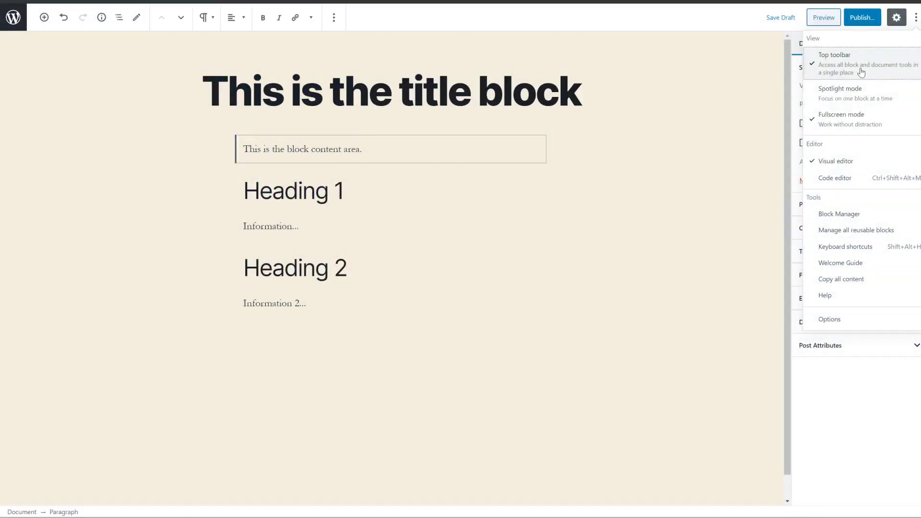
click(862, 71)
click(862, 71)
click(862, 71)
click(862, 71)
click(862, 71)
click(862, 71)
click(862, 71)
click(862, 71)
click(862, 71)
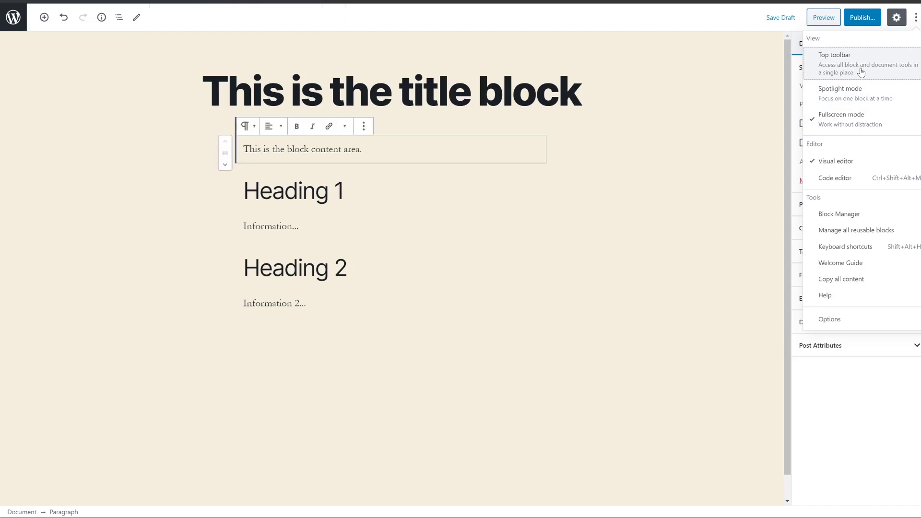
- Switch Fullscreen mode off and on repeatedly, ending in fullscreen
click(852, 121)
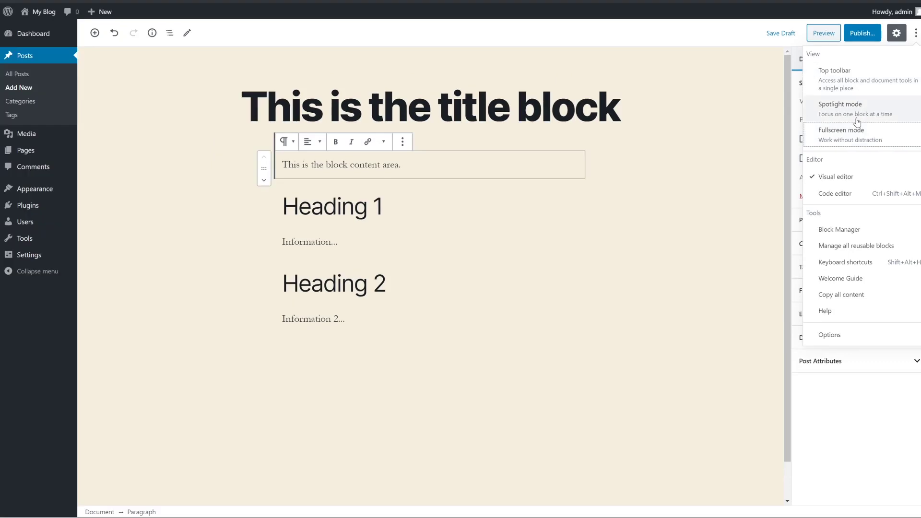
click(852, 137)
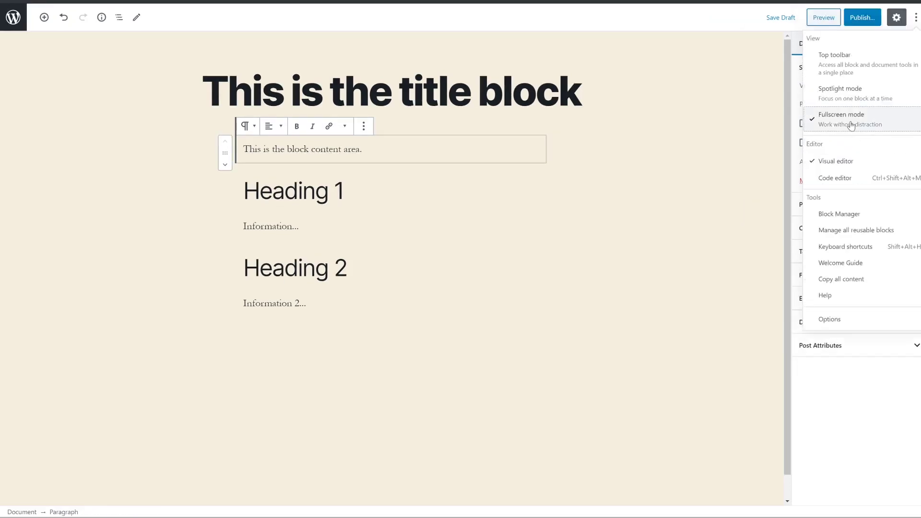
click(852, 126)
click(852, 127)
click(850, 133)
click(852, 137)
click(852, 137)
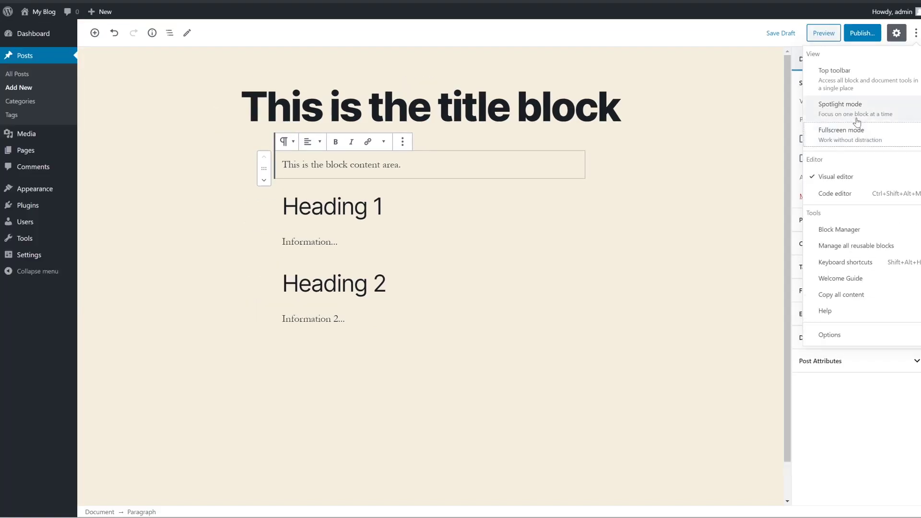
click(858, 122)
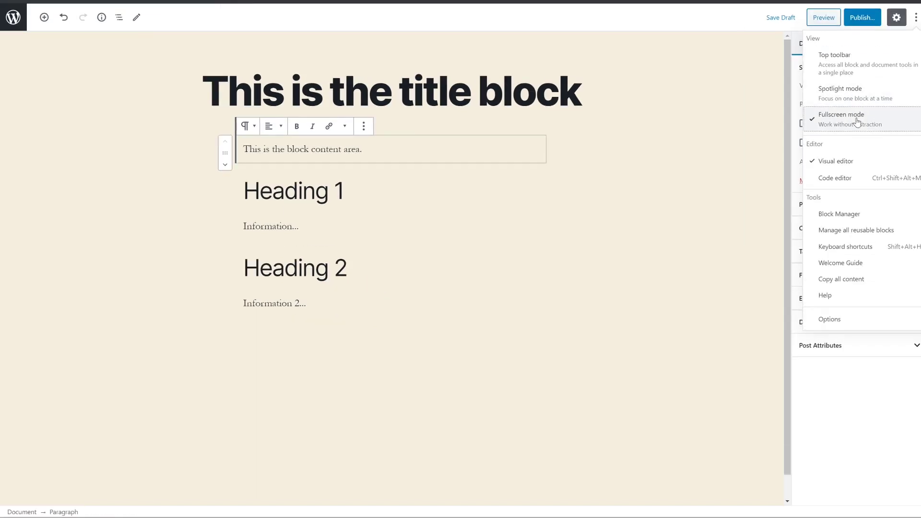
- Alternate between Code editor and Visual editor, ending on the Visual editor
click(843, 180)
click(844, 165)
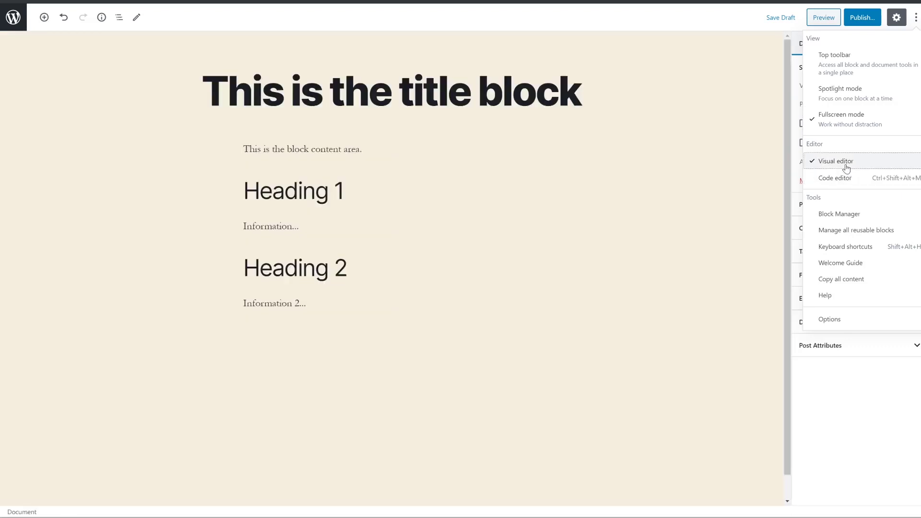
click(843, 179)
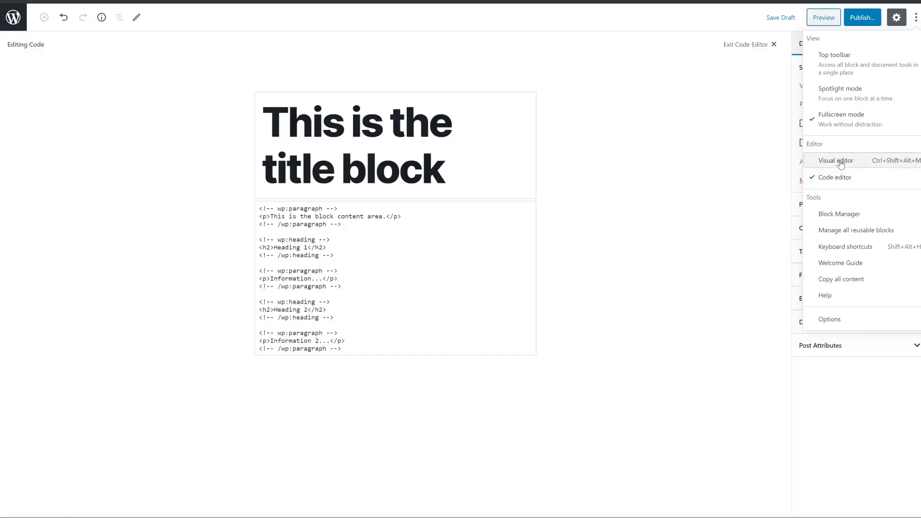
click(841, 160)
click(840, 179)
click(841, 161)
click(844, 183)
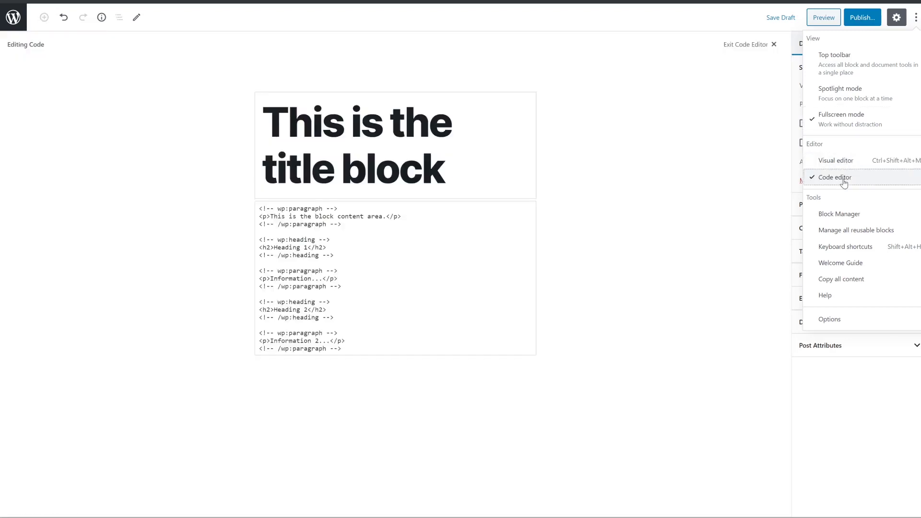
click(843, 165)
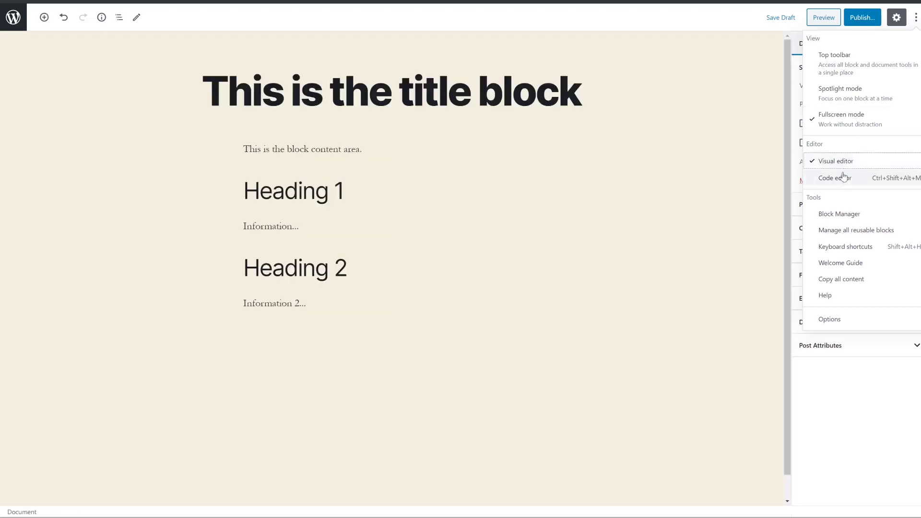
click(843, 179)
click(839, 161)
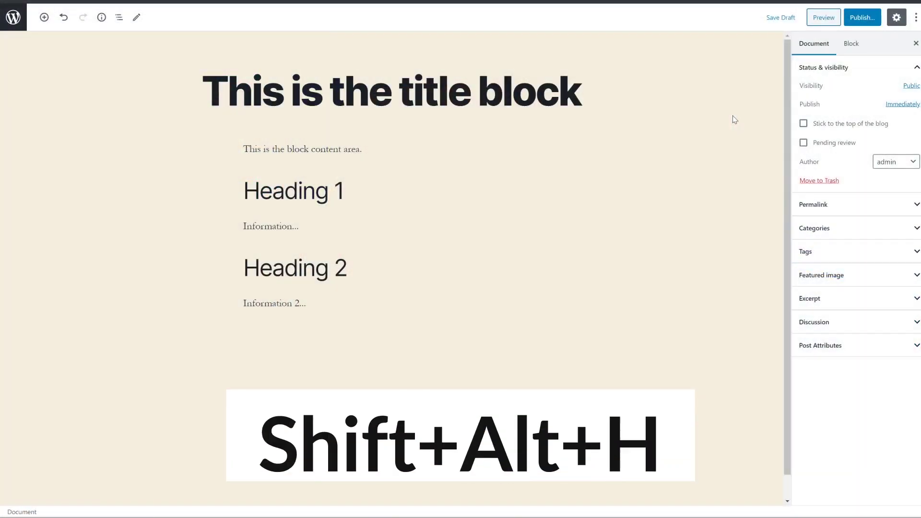
- Open the Keyboard shortcuts dialog with Shift+Alt+H and scroll through its list
key(shift+alt+h)
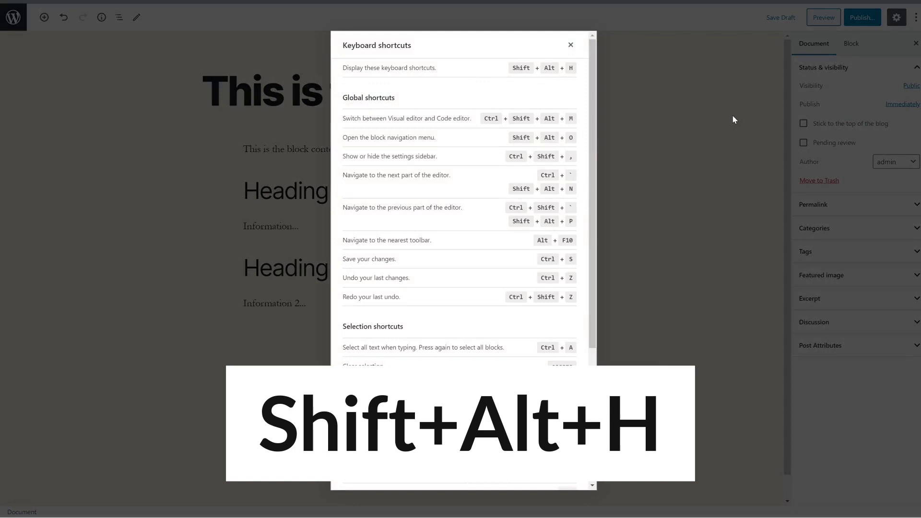
scroll(532, 118, down, 4)
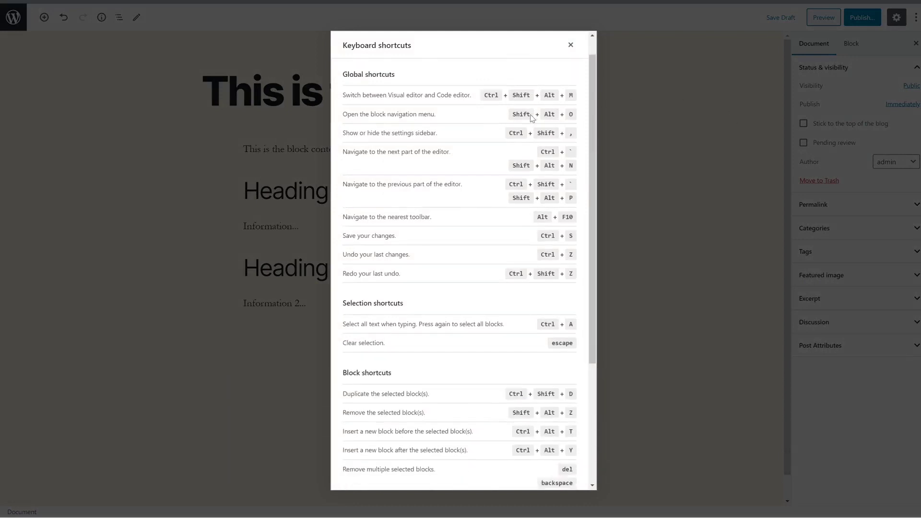
scroll(532, 119, up, 4)
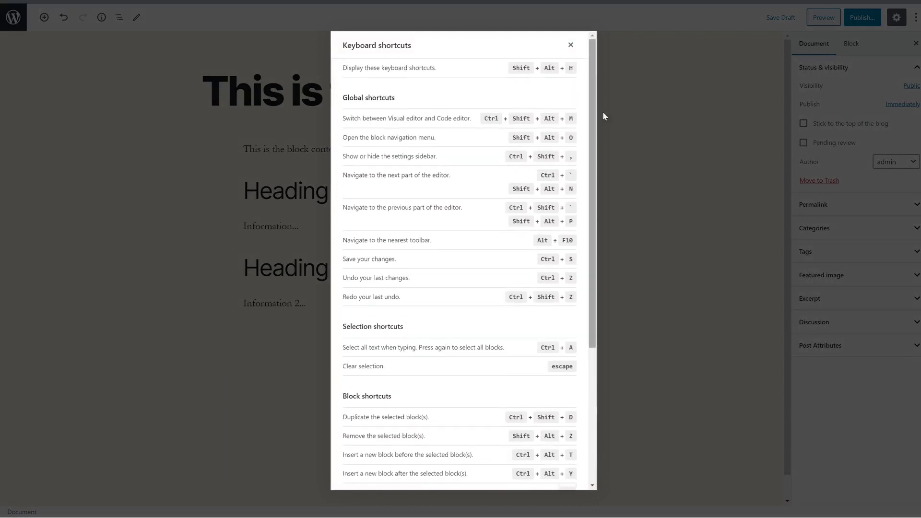